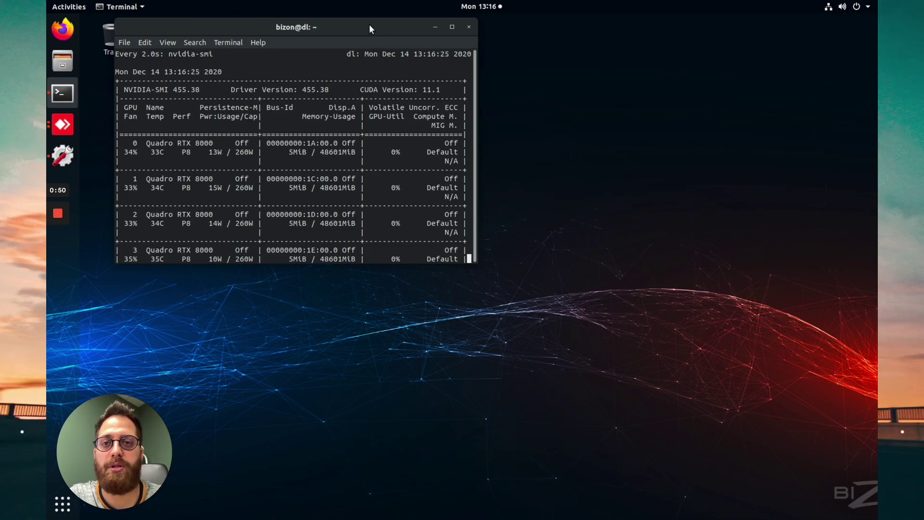
Move the nvidia-smi GPU monitor window further right on screen.
drag(369, 29, 405, 32)
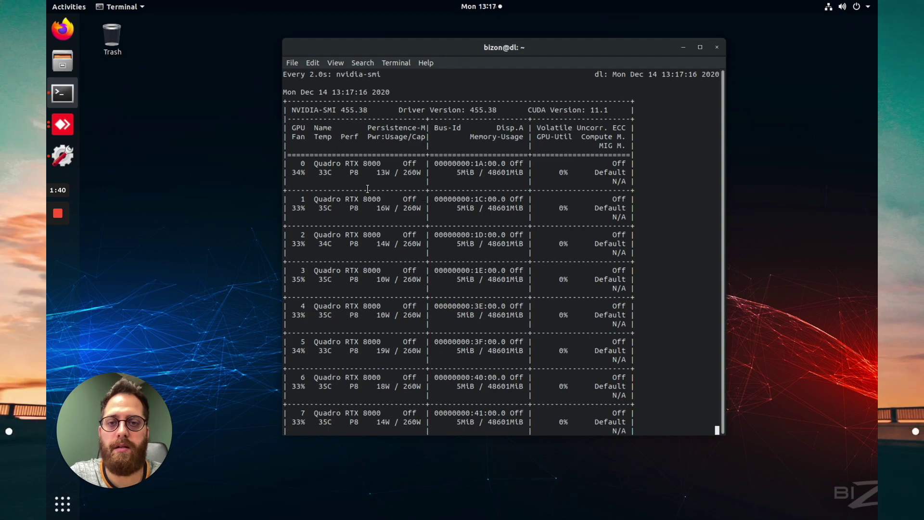
right_click(72, 95)
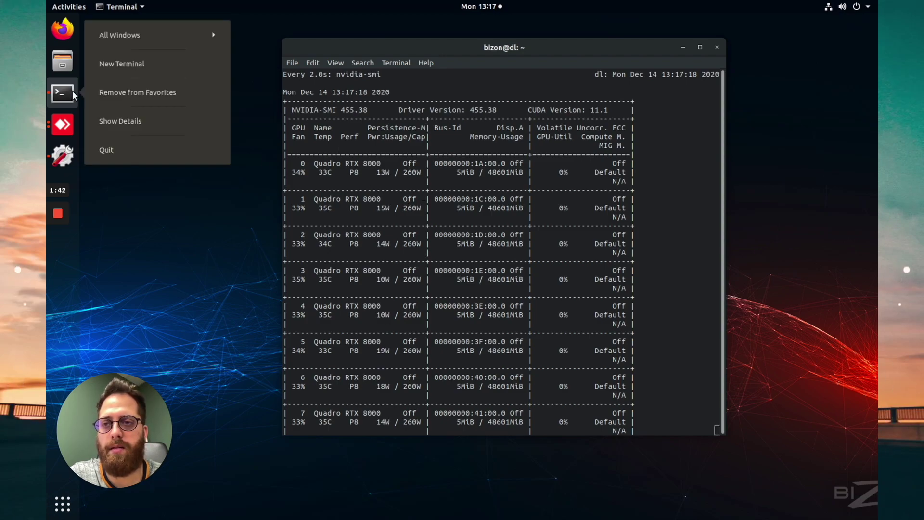
click(133, 64)
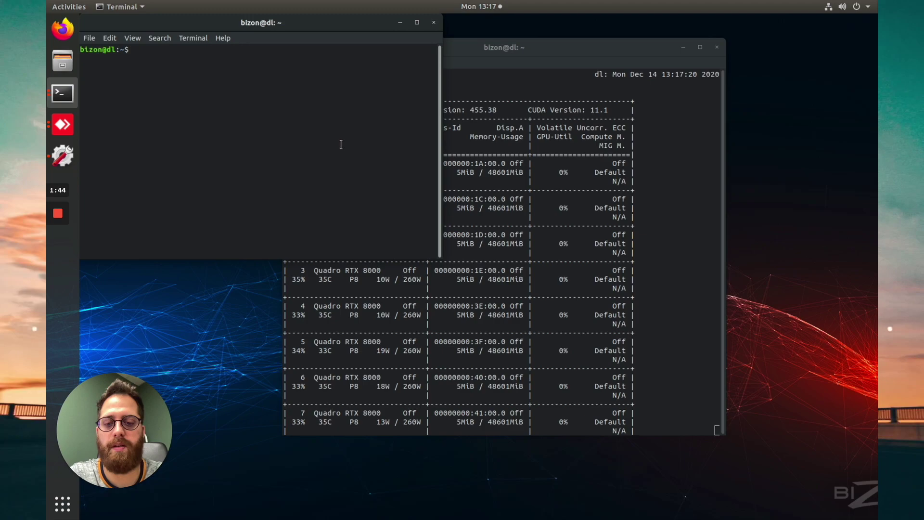
text(htop)
key(Return)
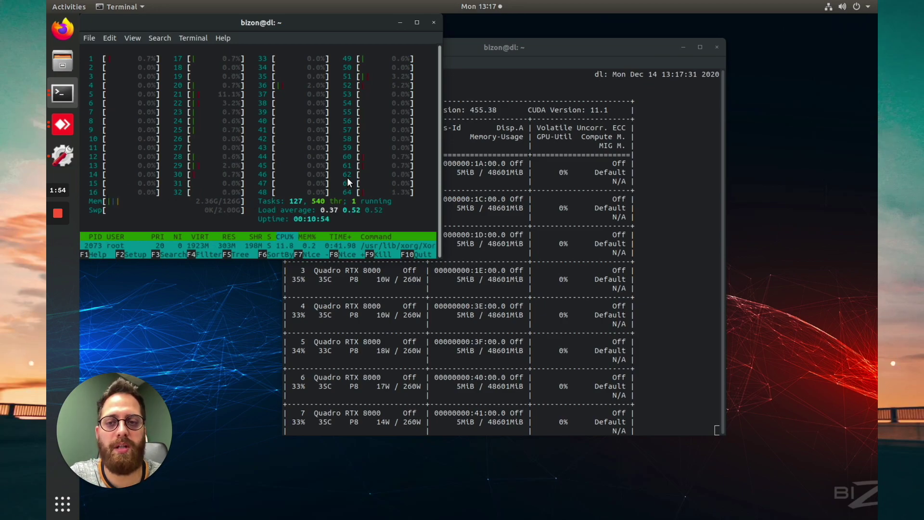
click(434, 23)
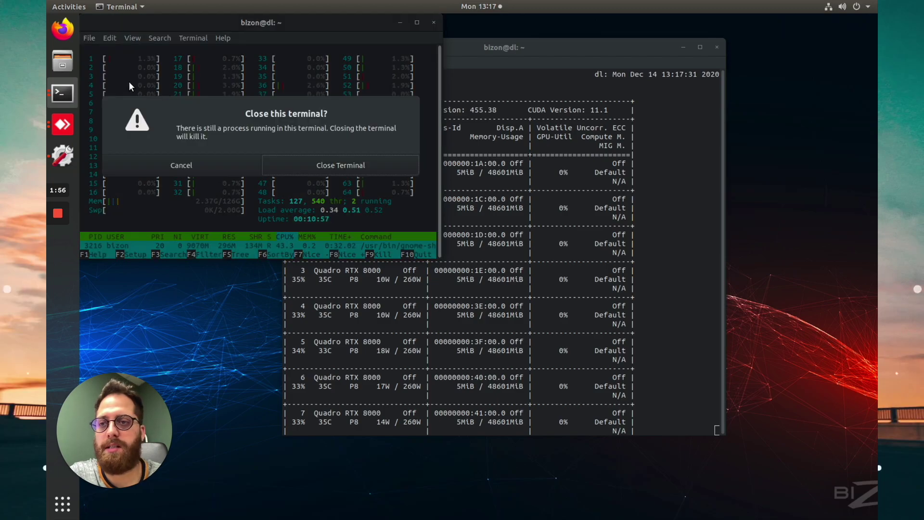
click(341, 166)
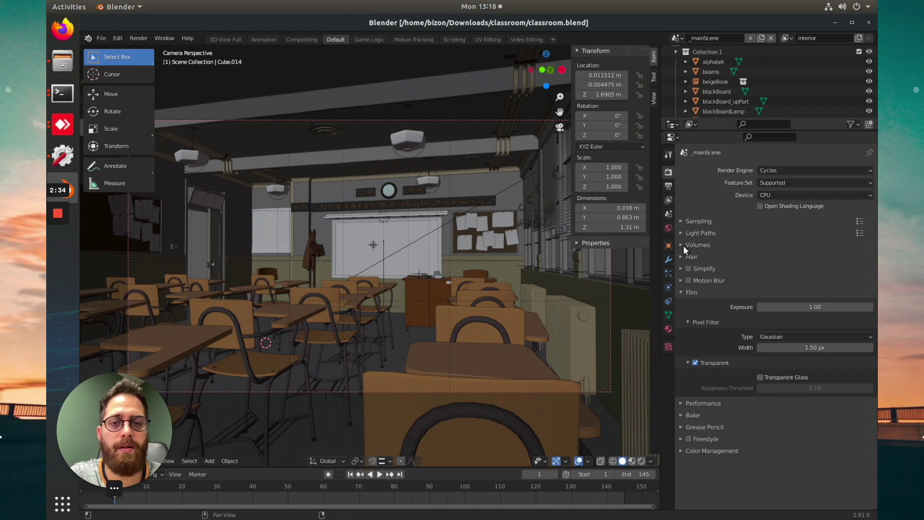
Switch the scene's Cycles render device from CPU to GPU Compute.
click(821, 195)
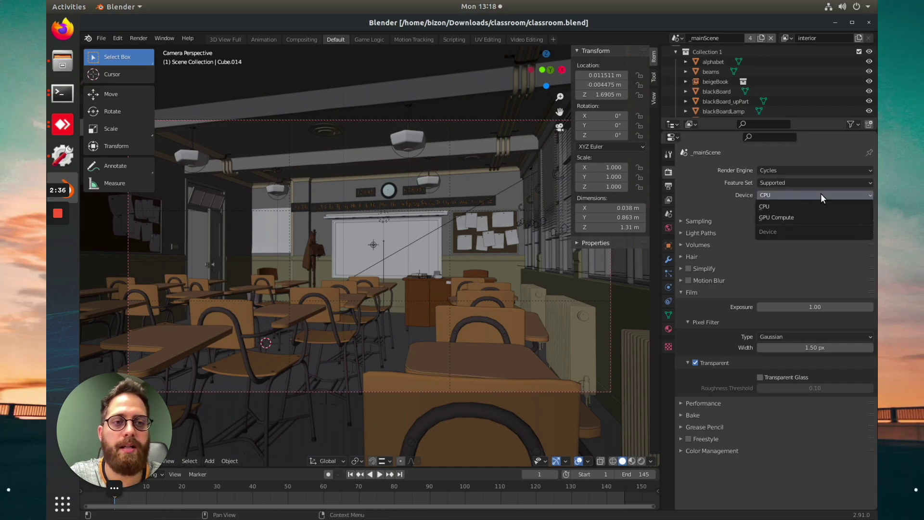
click(793, 217)
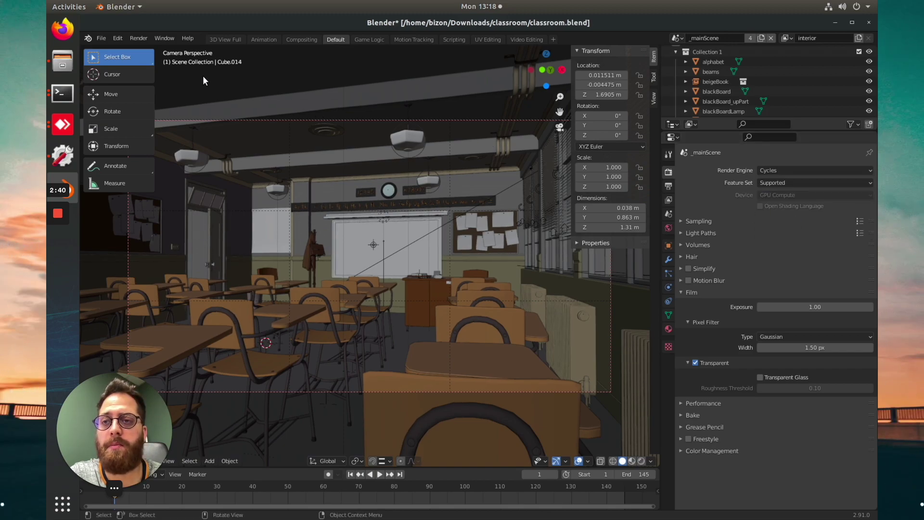
click(135, 38)
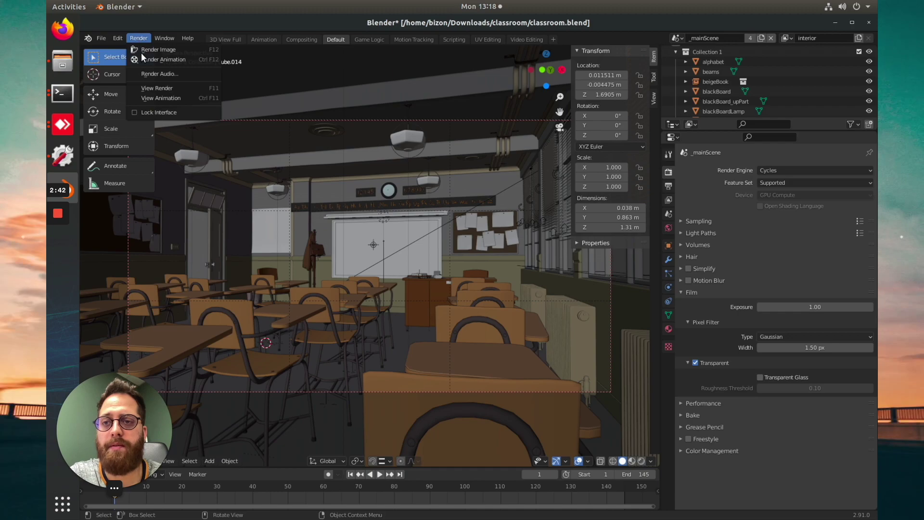
click(117, 37)
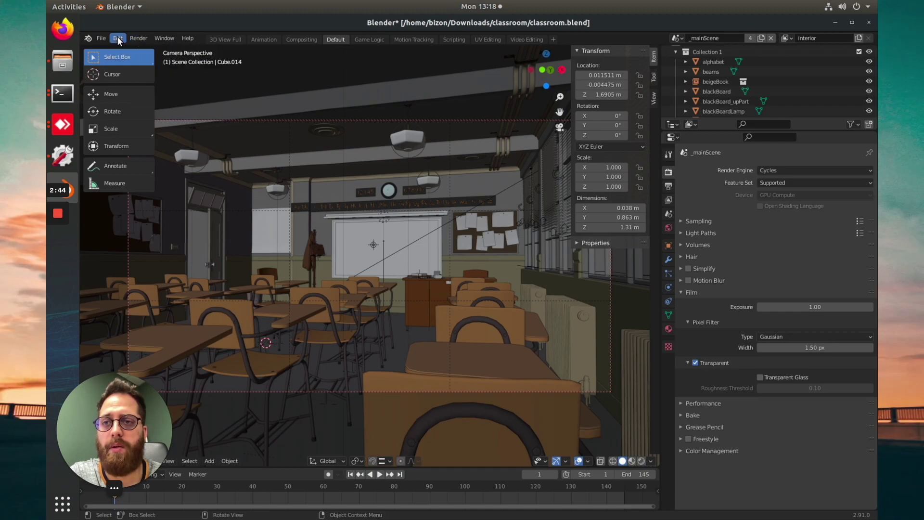
In Preferences > System, set Cycles devices to CUDA and untick the sixth Quadro RTX 8000.
click(118, 36)
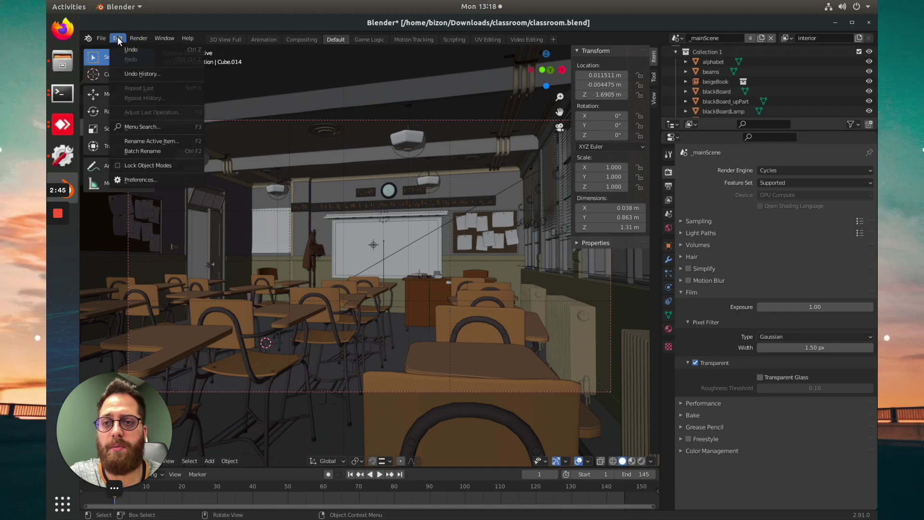
click(143, 178)
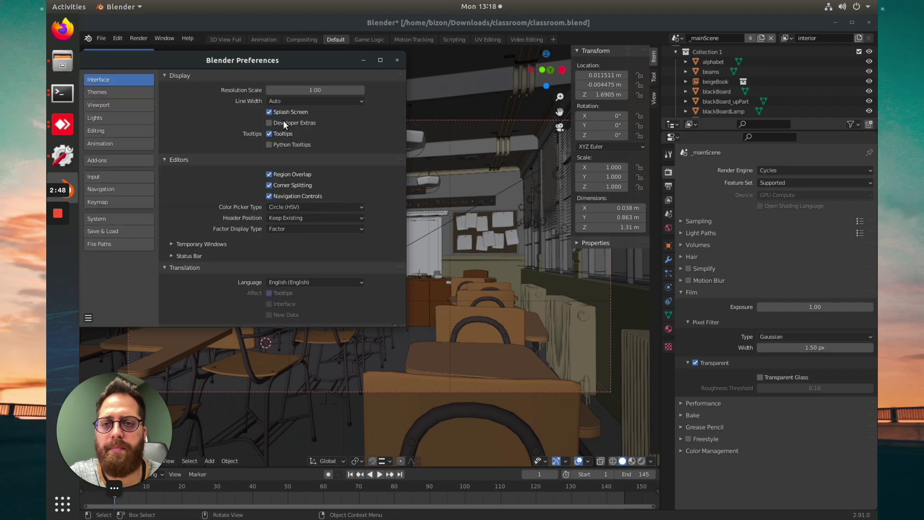
click(112, 218)
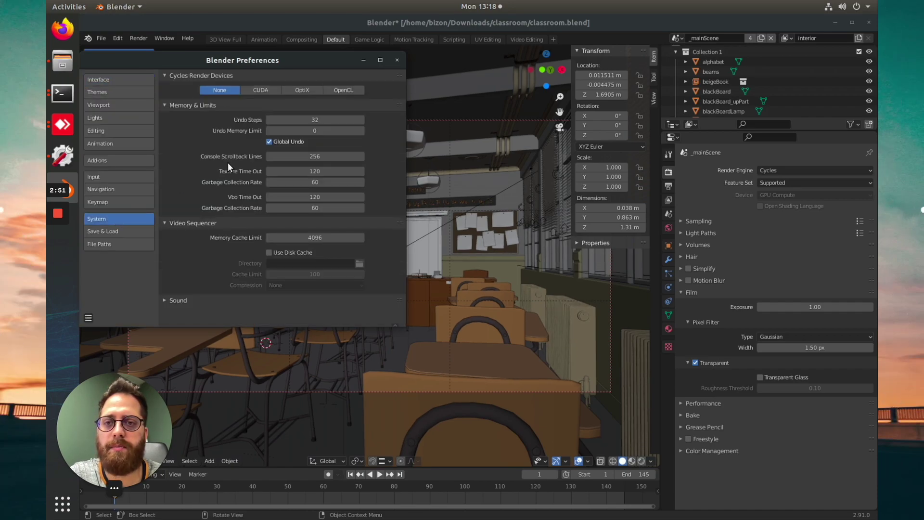
click(261, 90)
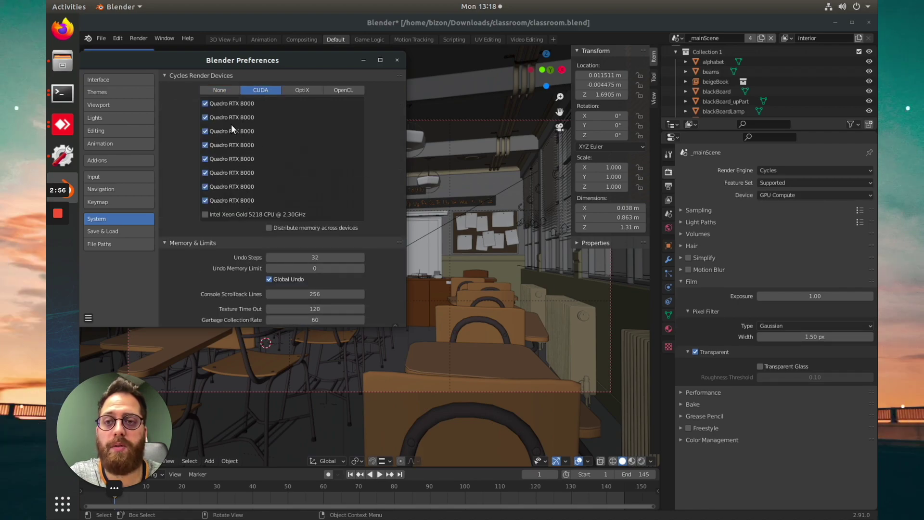
click(230, 172)
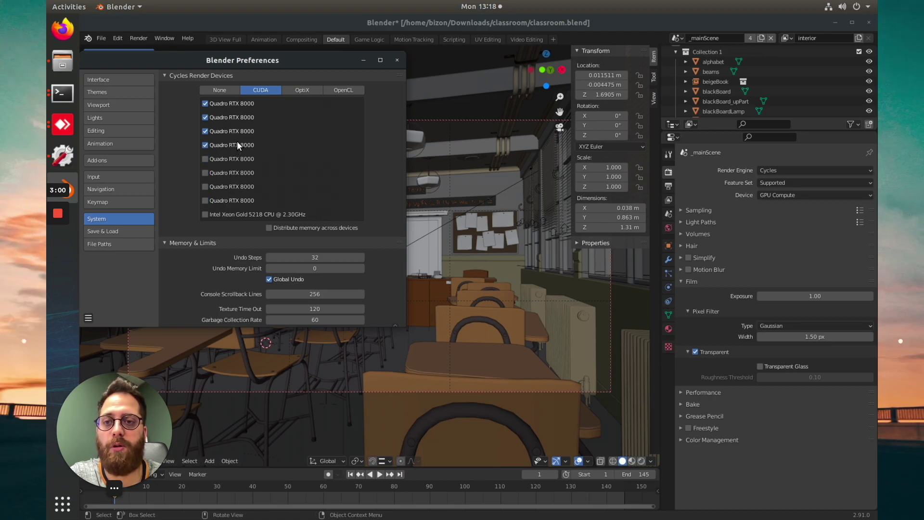
Untick the third and second Quadro RTX 8000 cards and bring the nvidia-smi terminal forward.
click(231, 129)
click(240, 117)
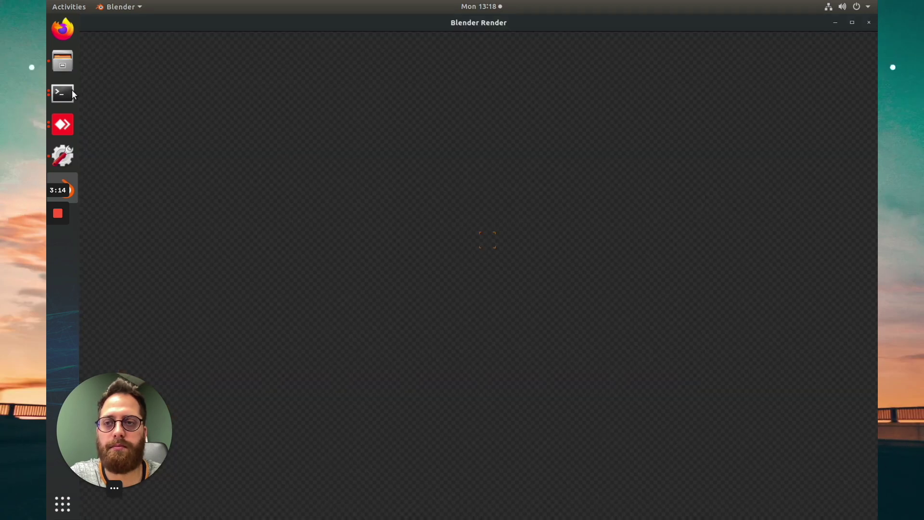
click(67, 92)
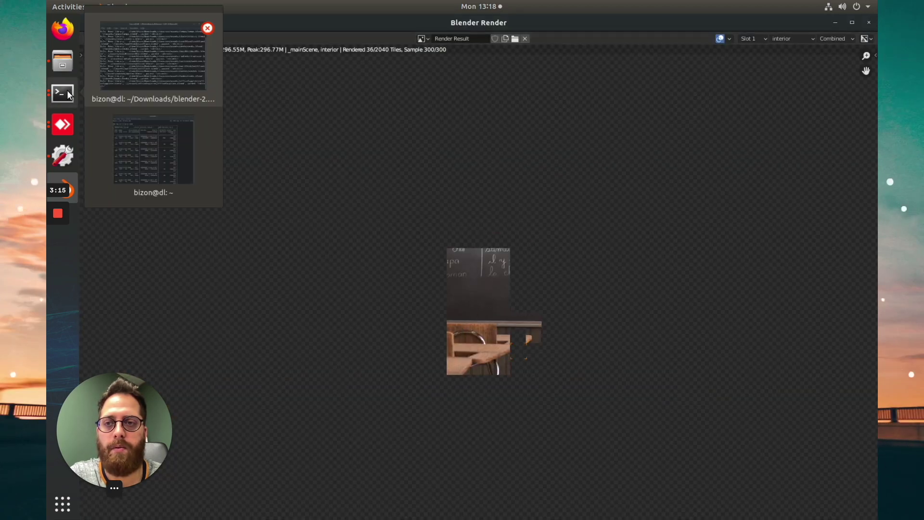
click(153, 147)
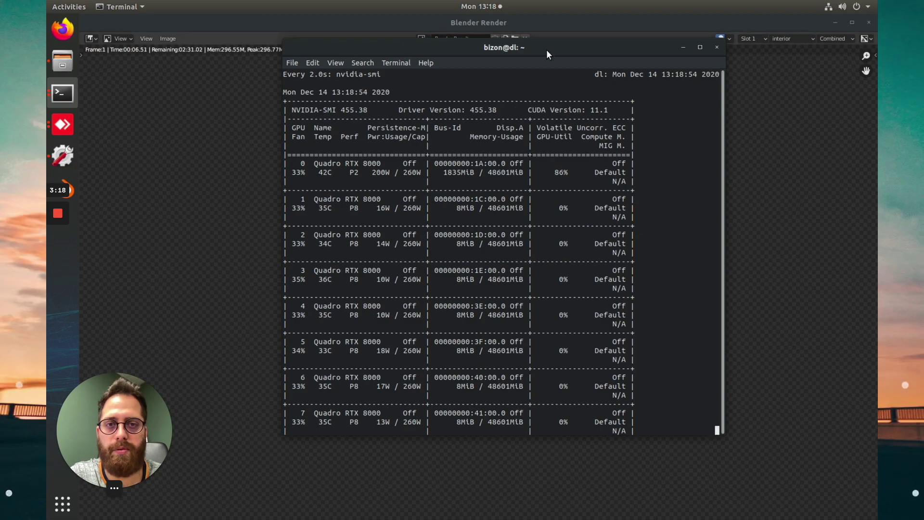
Move the GPU monitor right and highlight GPU 0's usage, performance state and power draw.
drag(562, 52, 722, 50)
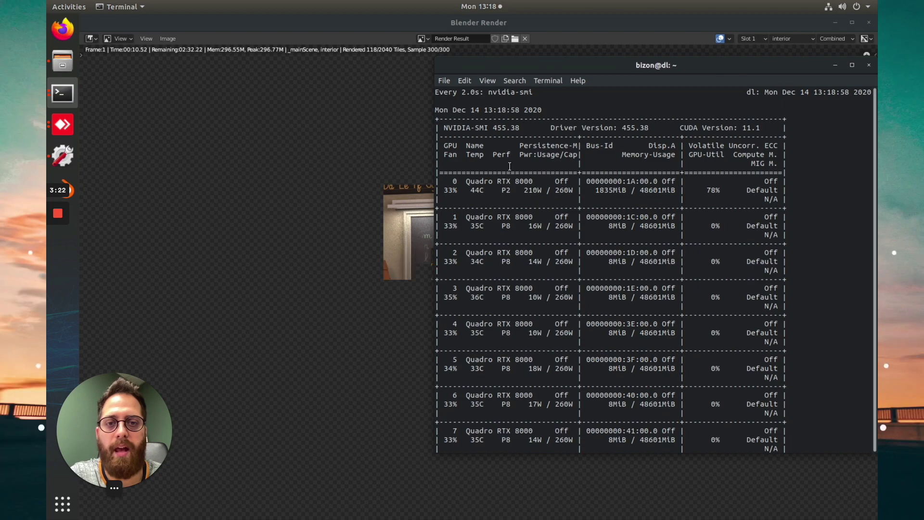
drag(448, 191, 664, 197)
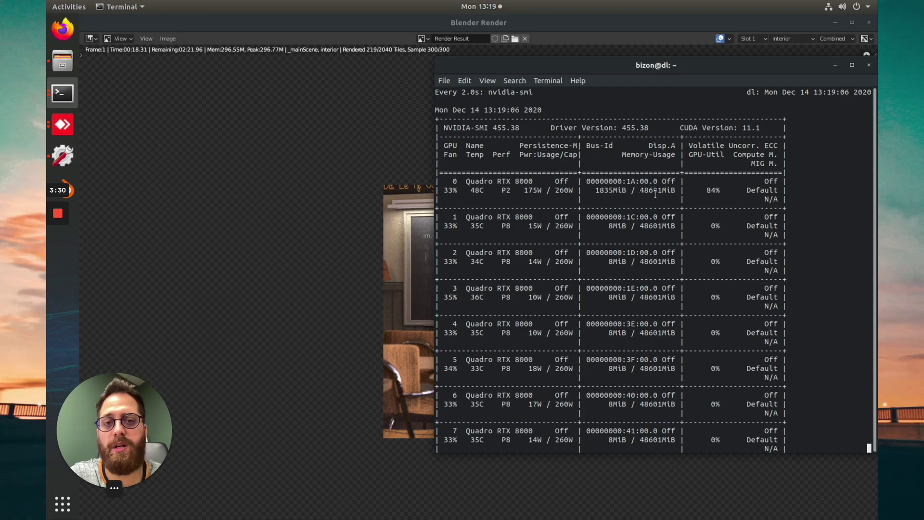
drag(574, 190, 503, 190)
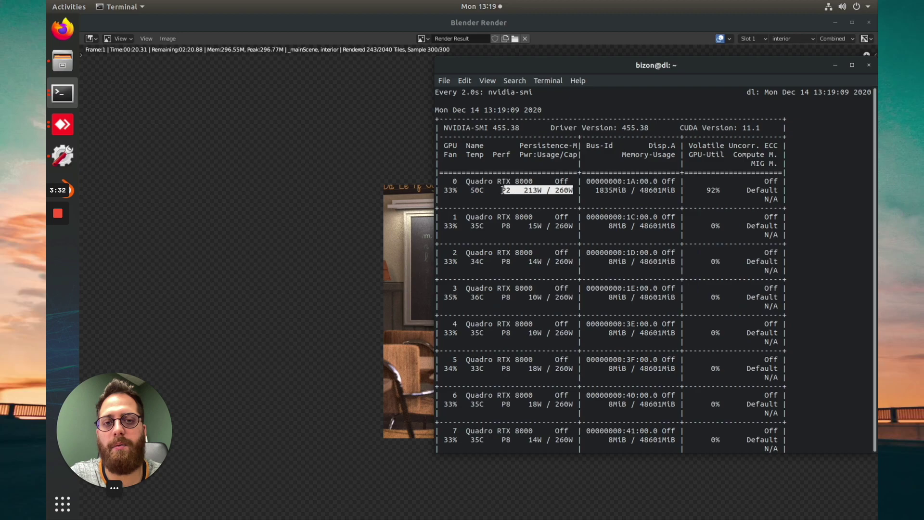
click(573, 191)
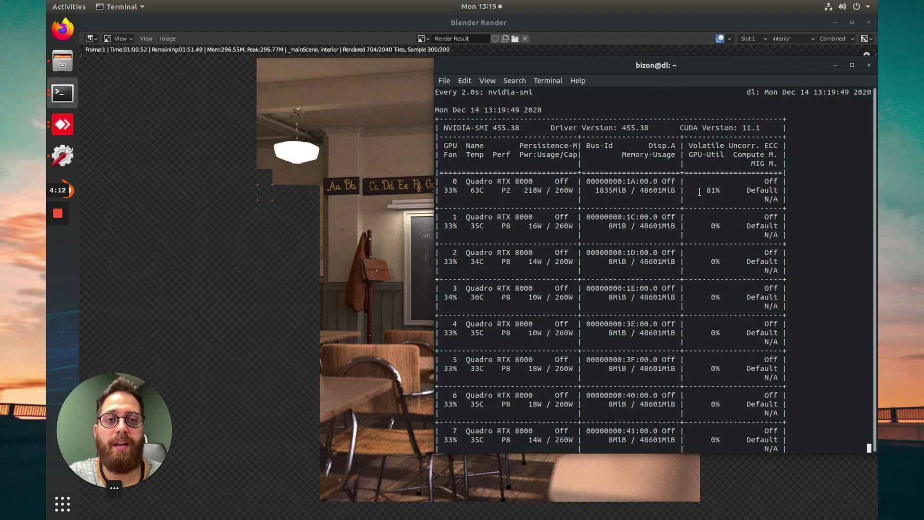
drag(750, 70, 716, 76)
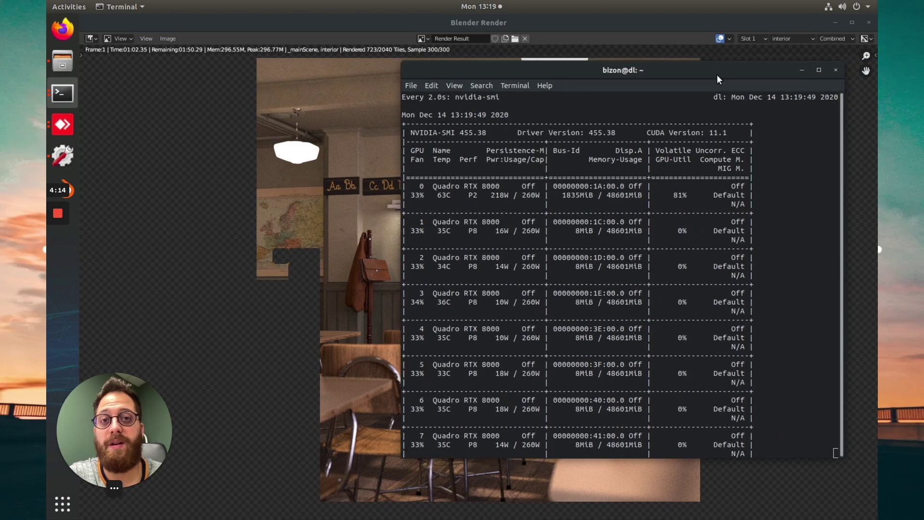
Minimize the GPU monitor to reveal the single-GPU render finishing in 02:56.79.
click(802, 70)
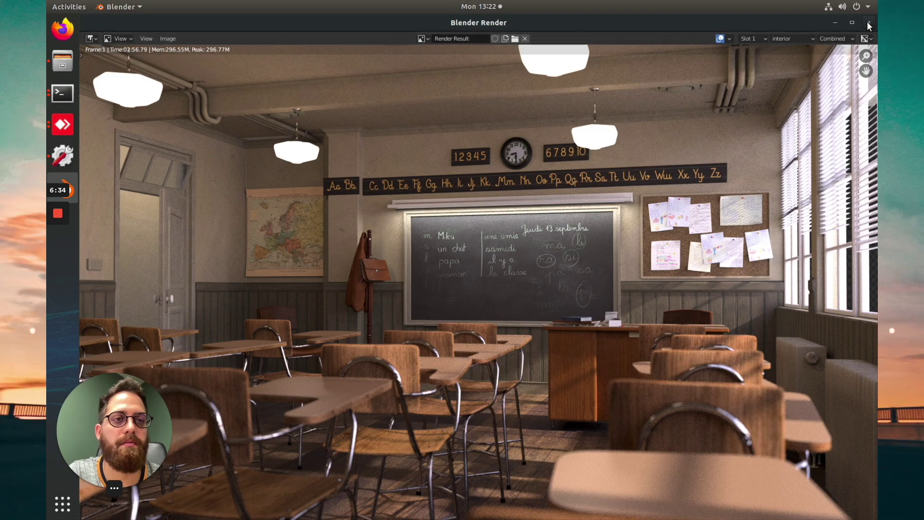
Raise nvidia-smi, highlight the busy GPU 0 and 1 rows, then hide it for the render.
right_click(65, 93)
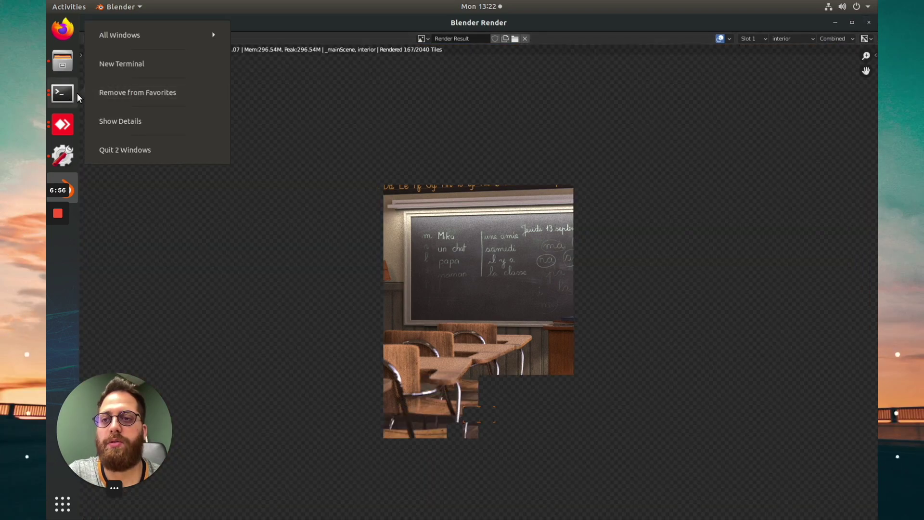
click(75, 92)
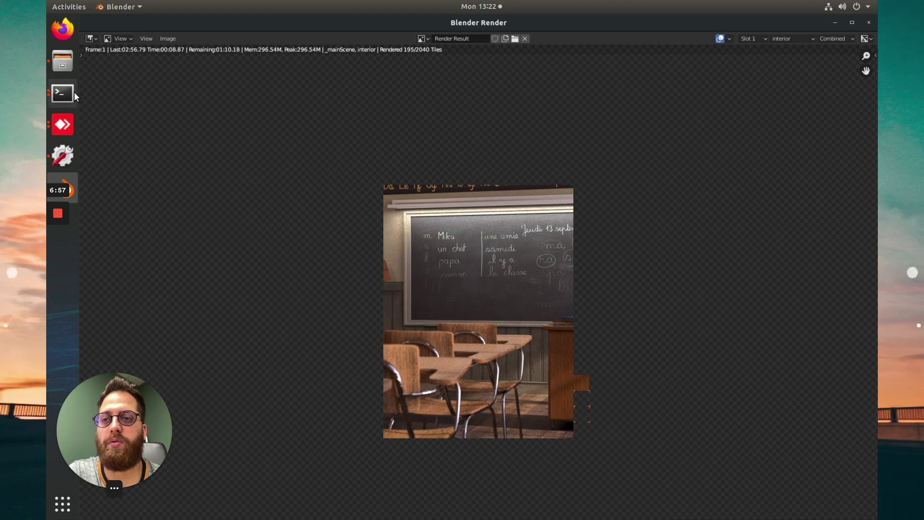
click(75, 91)
click(153, 154)
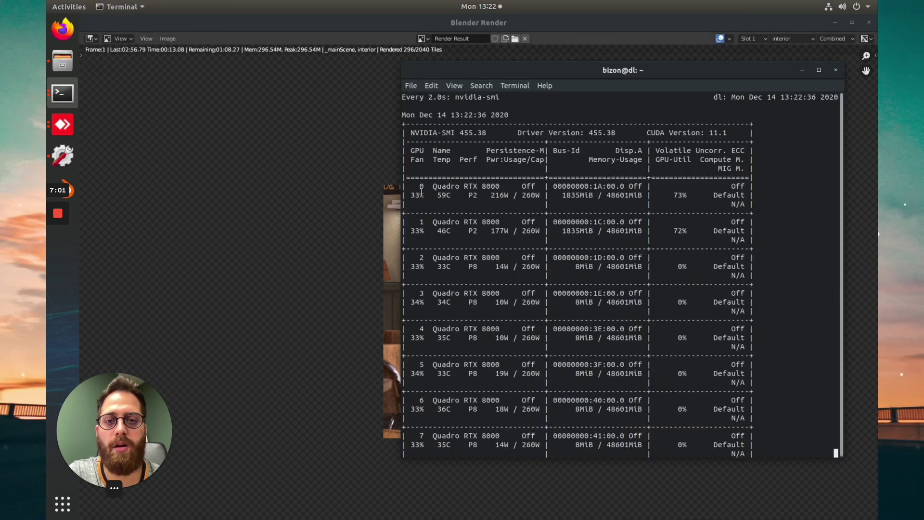
drag(412, 194, 644, 234)
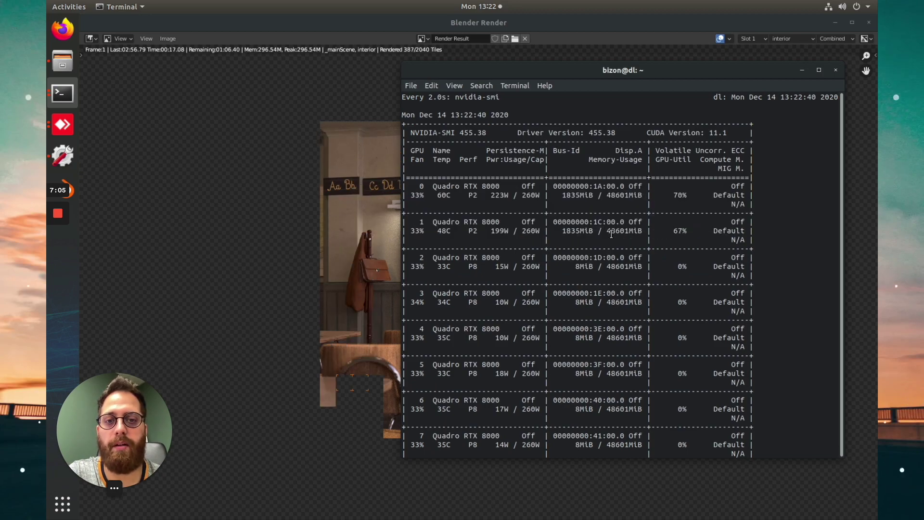
click(801, 70)
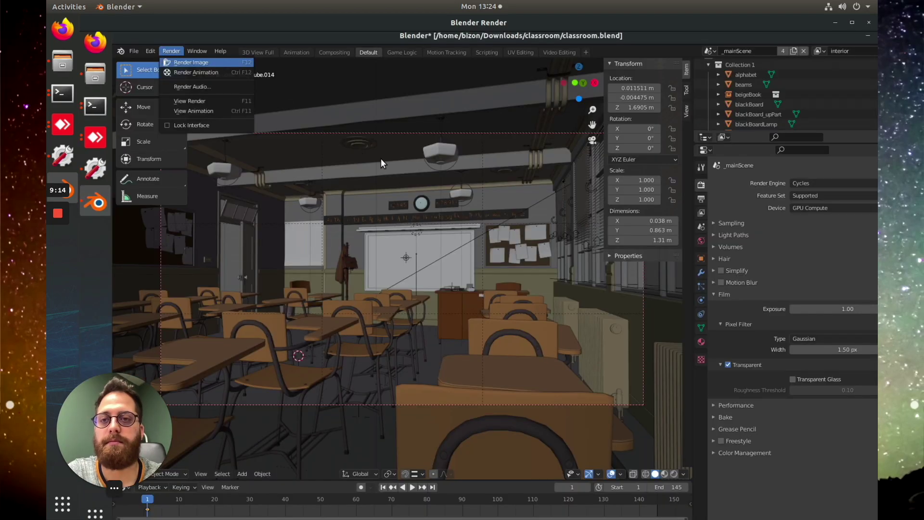
Render with F12, confirm GPUs 0–3 busy in nvidia-smi, then hide the monitor.
key(F12)
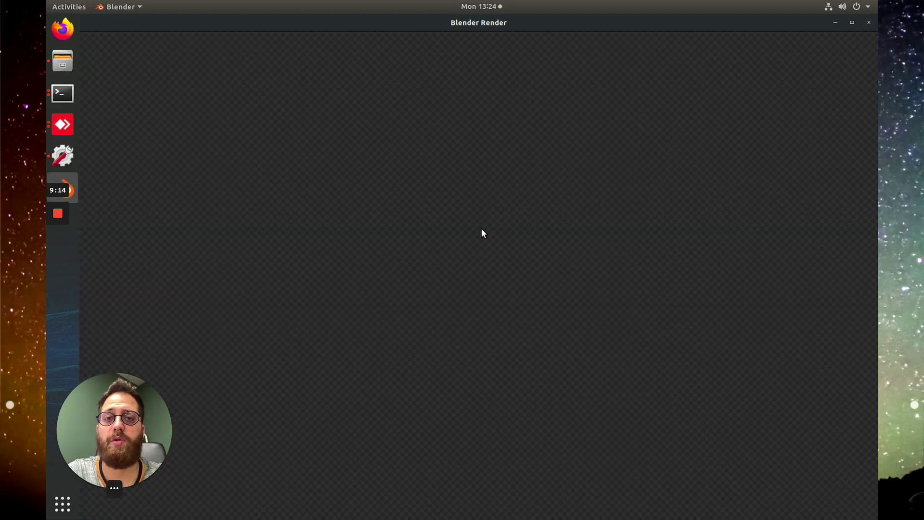
click(61, 98)
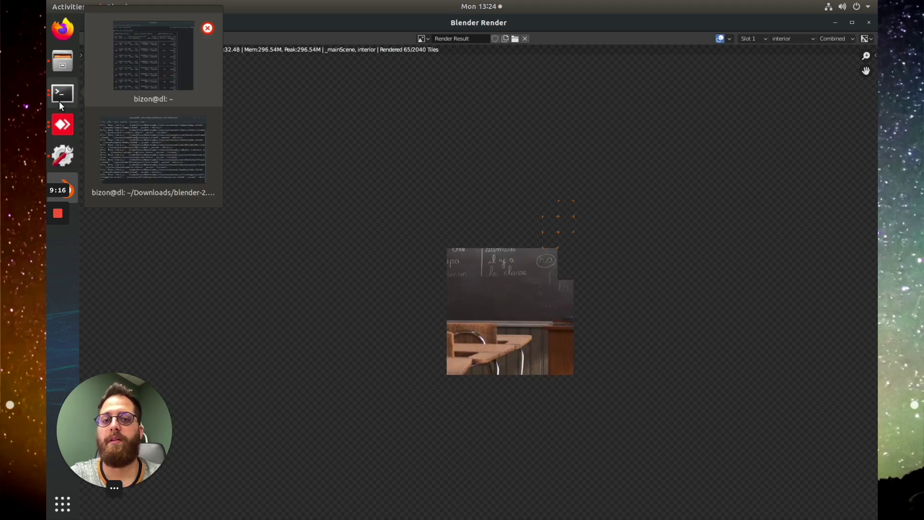
click(159, 70)
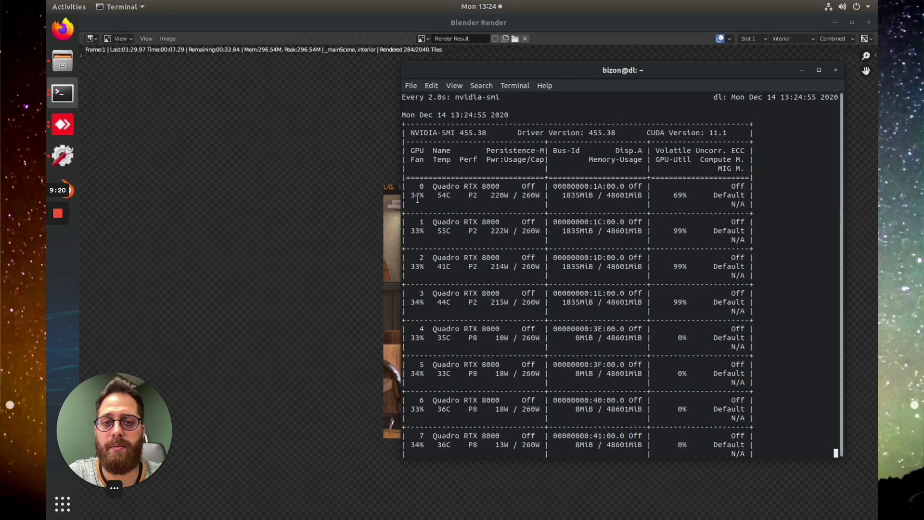
drag(413, 195, 510, 235)
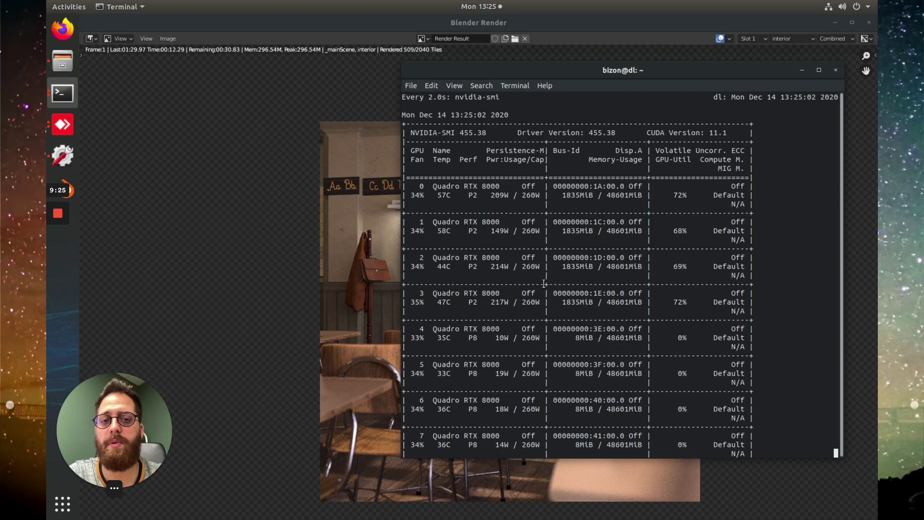
click(802, 69)
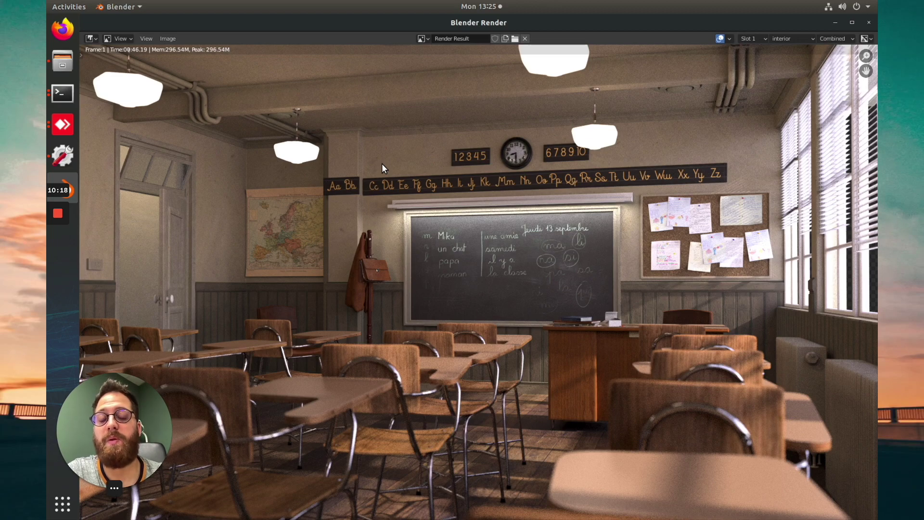
Close the finished render and re-enable the sixth, seventh and eighth GPUs in Preferences.
click(869, 22)
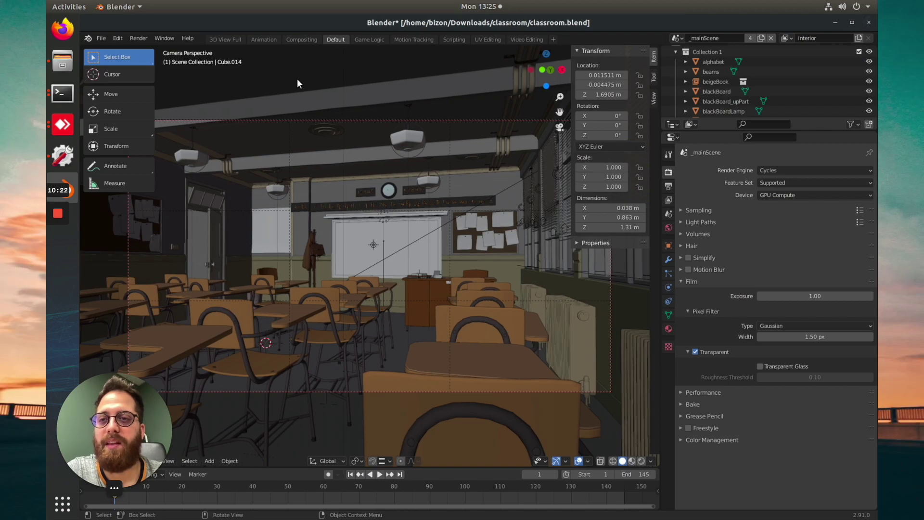
click(118, 38)
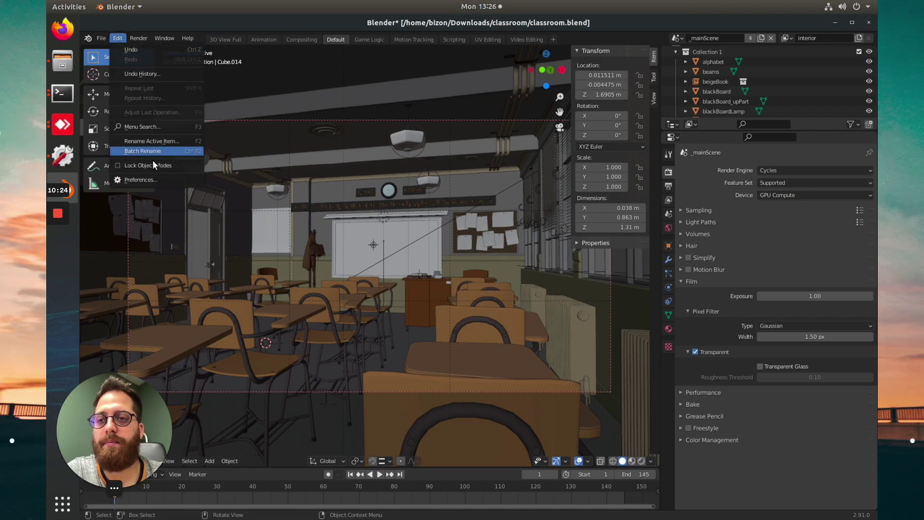
click(155, 176)
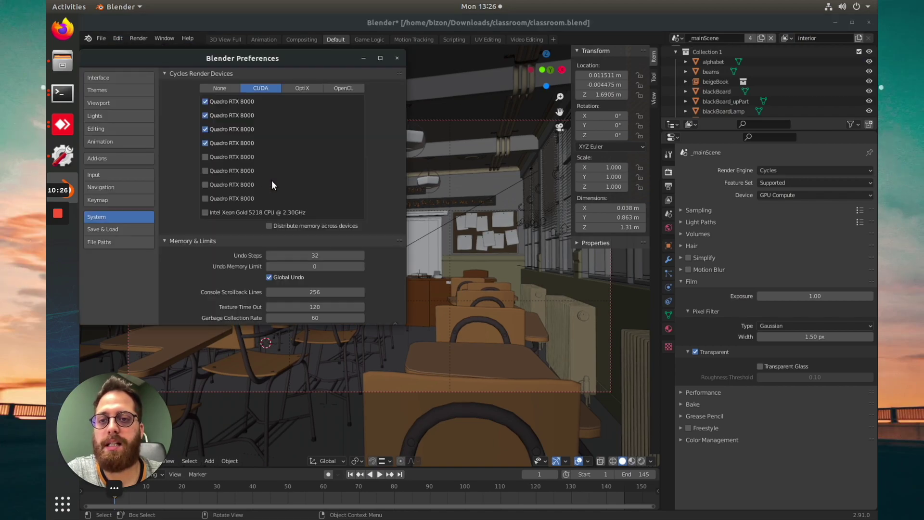
click(205, 185)
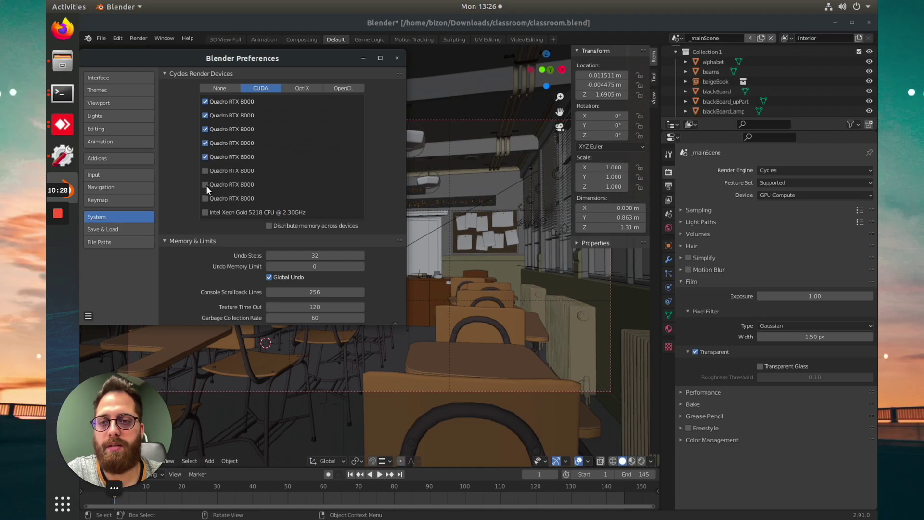
click(207, 197)
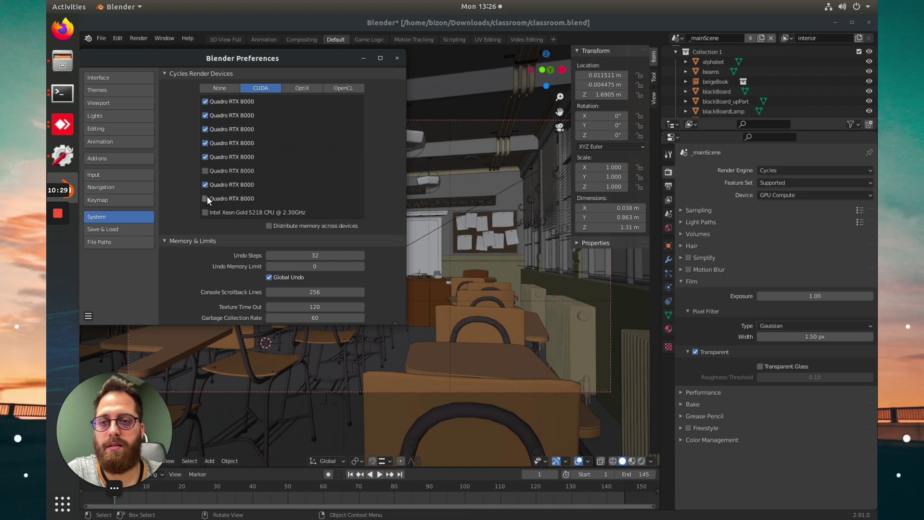
click(205, 170)
Close Preferences and start a new Render Image of the classroom scene.
click(396, 59)
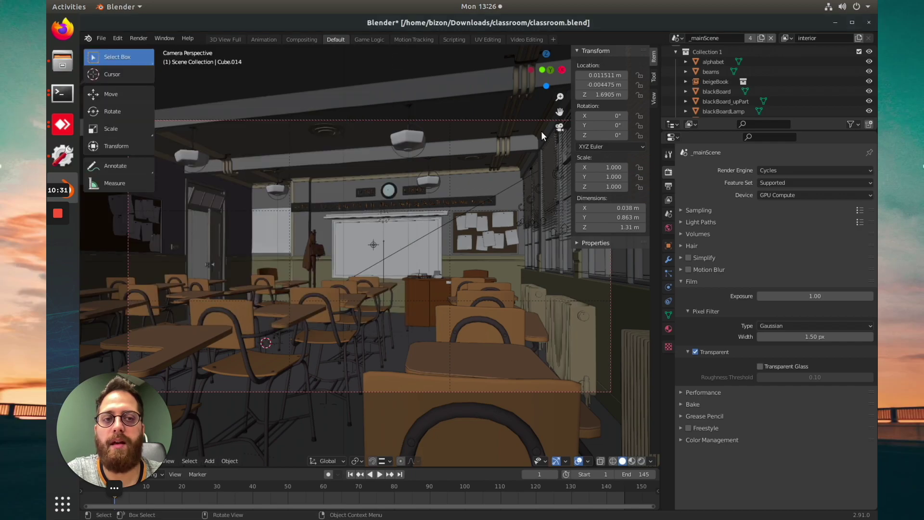
click(139, 38)
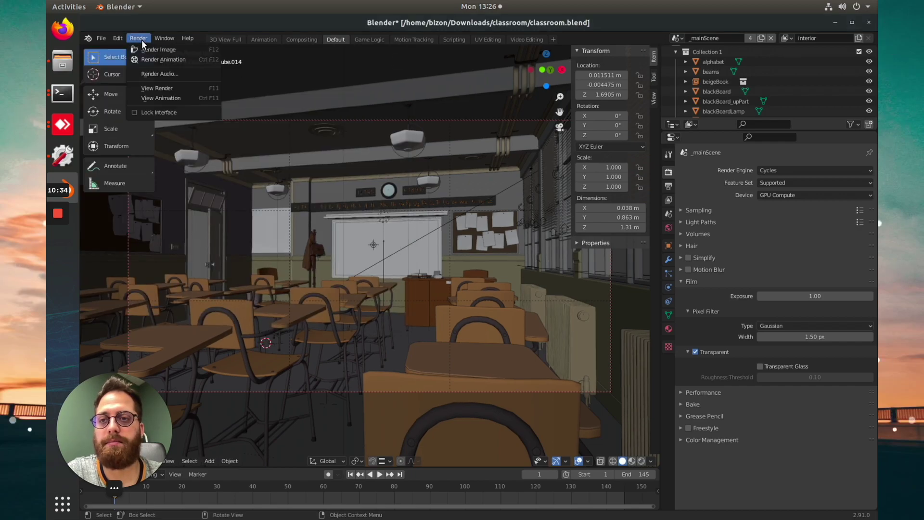
click(156, 48)
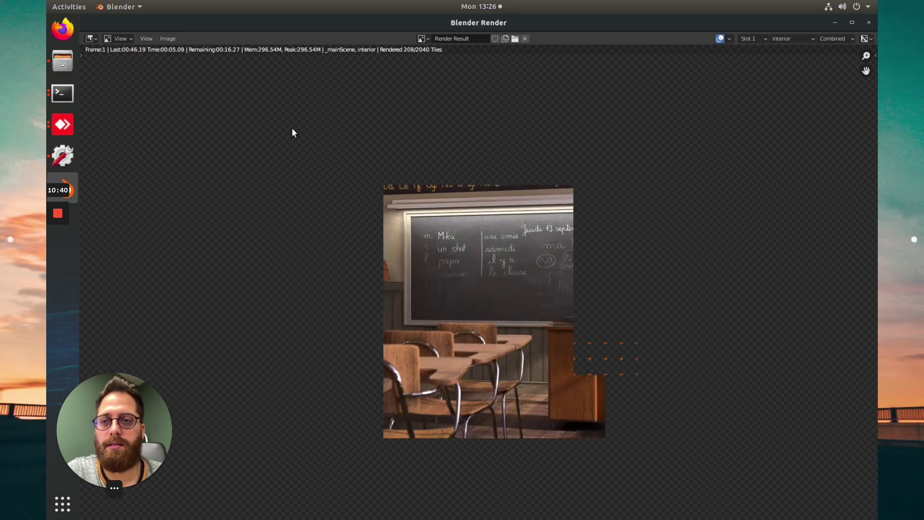
Check all eight GPUs working in nvidia-smi, then return to the render in progress.
click(63, 93)
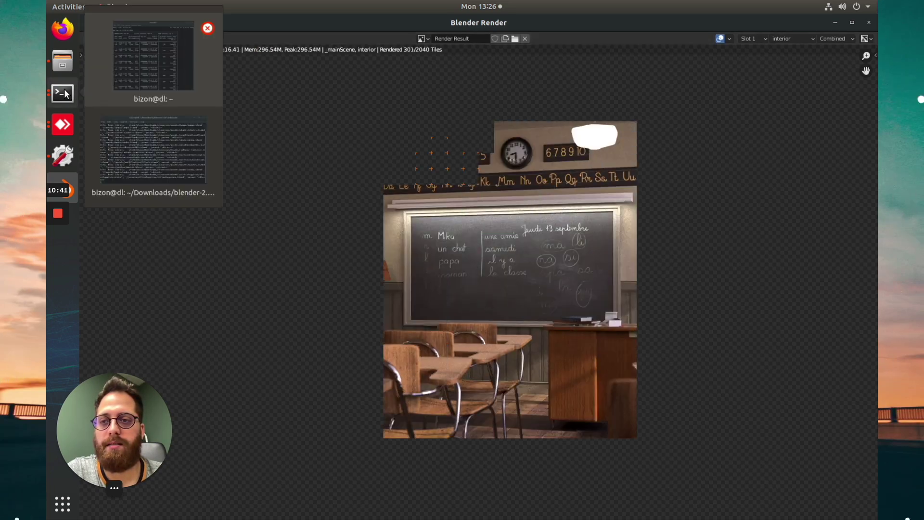
click(135, 90)
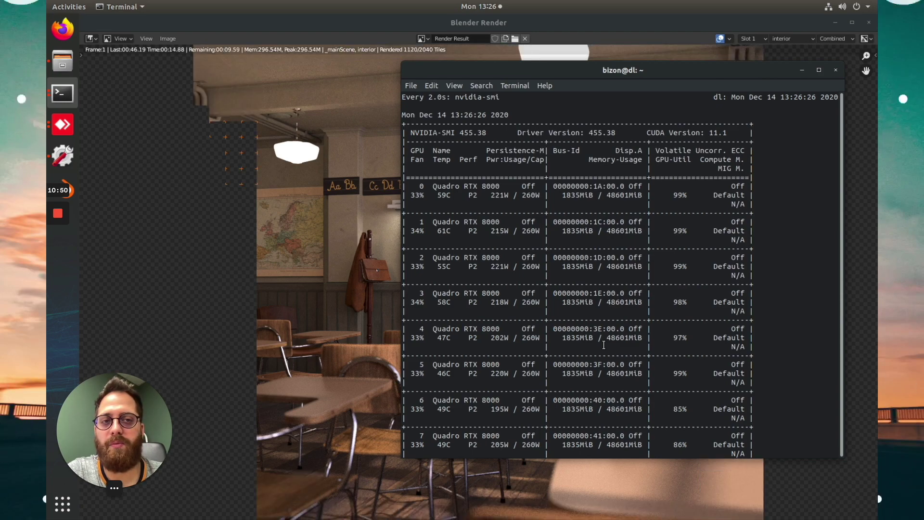
click(299, 164)
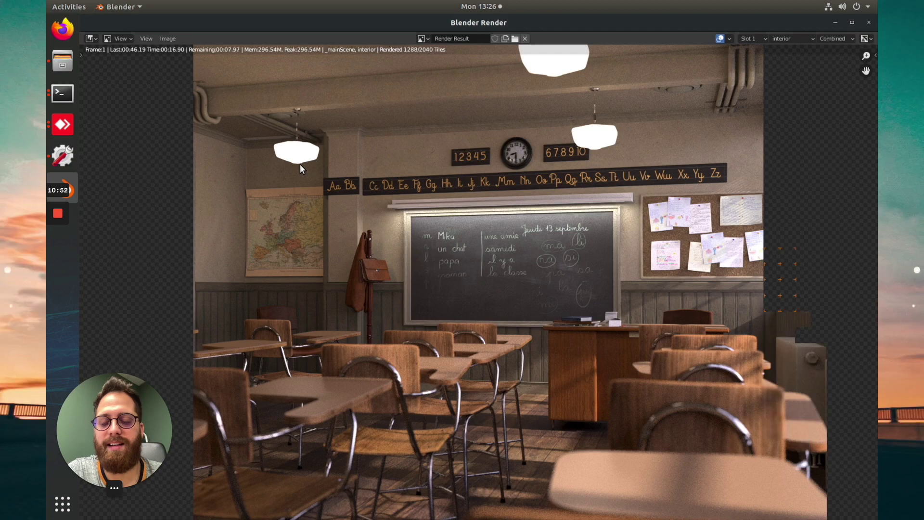